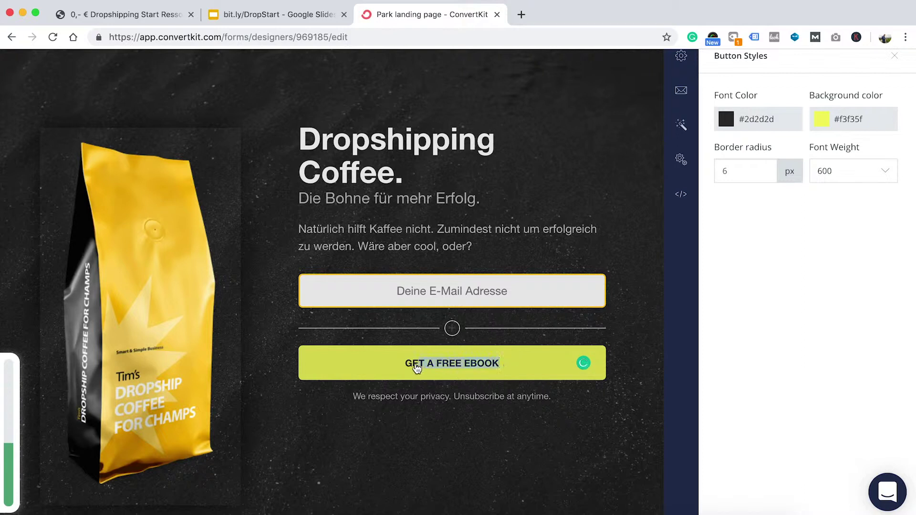
Step: Replace the sign-up button's label with "JETZT EINTRAGEN"
{"action": "type", "text": "MEHR"}
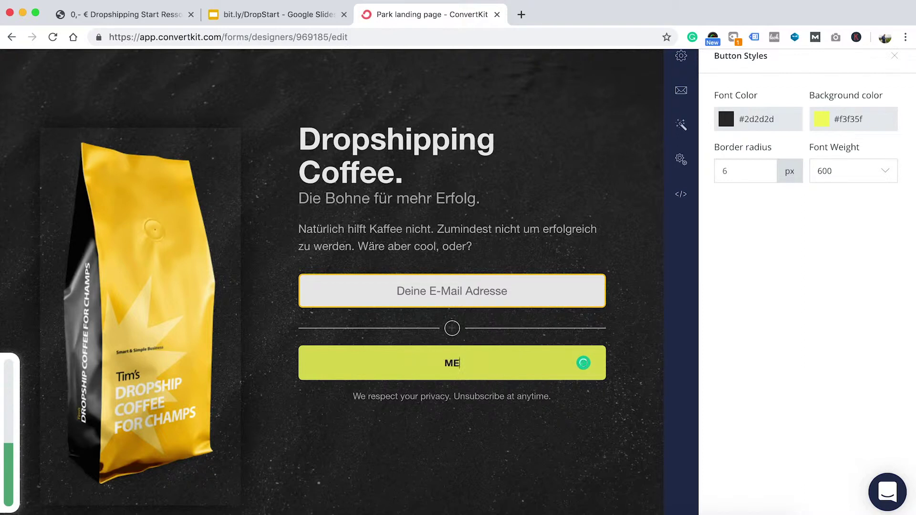
{"action": "key", "text": "BackSpace"}
{"action": "key", "text": "BackSpace"}
{"action": "key", "text": "BackSpace"}
{"action": "key", "text": "BackSpace"}
{"action": "type", "text": "JETZT EINTRAGEN"}
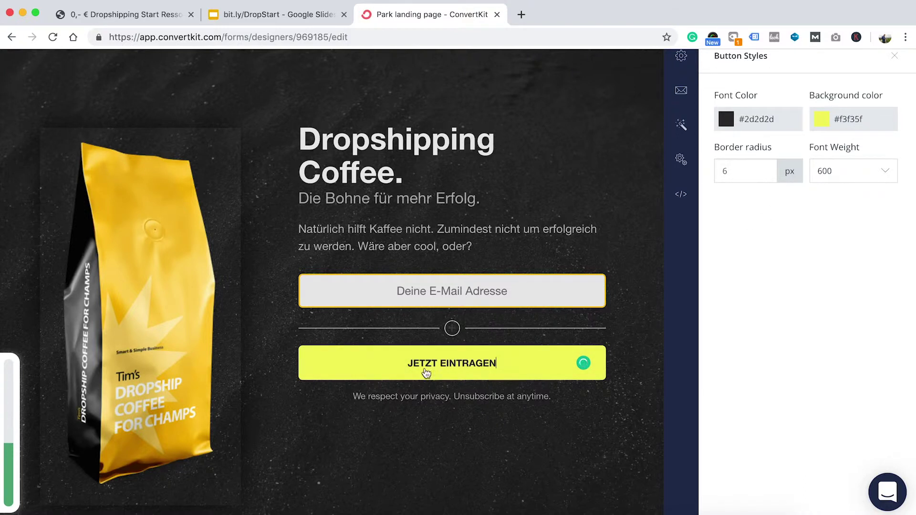
Step: Set the sign-up button's background color to #FFC107
{"action": "left_click", "coordinate": [862, 121]}
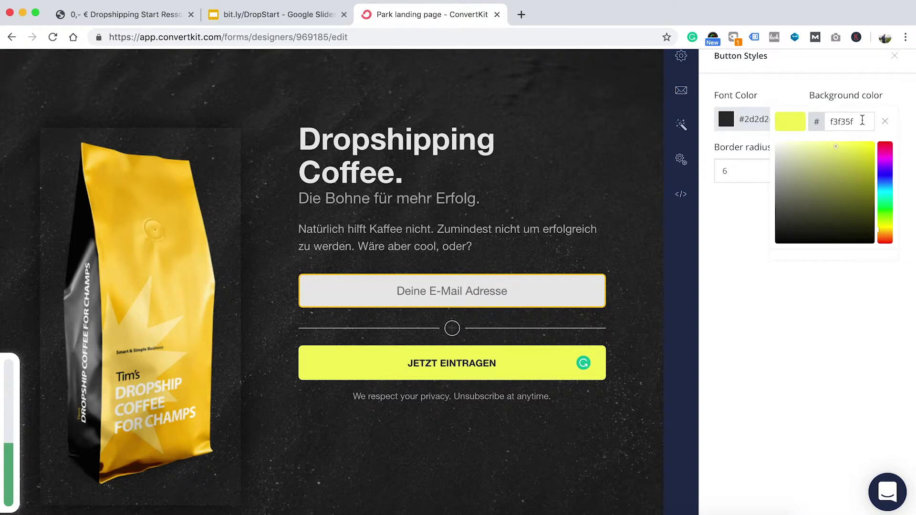
{"action": "double_click", "coordinate": [847, 123]}
{"action": "type", "text": "FFC107"}
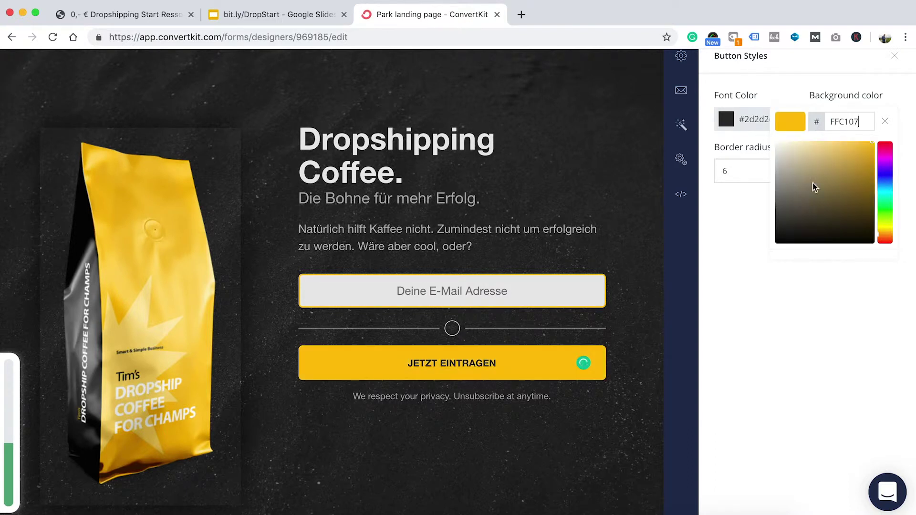
{"action": "left_click", "coordinate": [811, 311]}
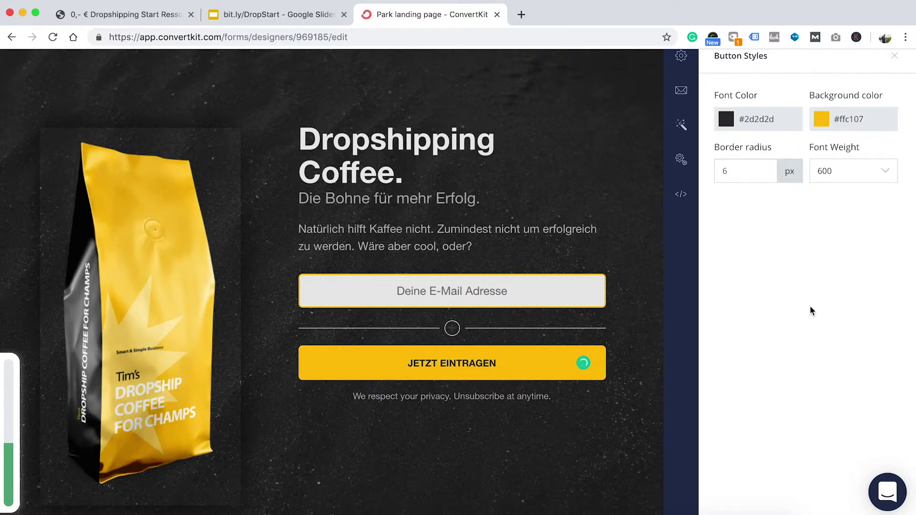
Step: Replace the disclaimer text below the sign-up button with "Wir werden dir niemals Spam zusenden."
{"action": "left_click", "coordinate": [451, 398]}
{"action": "left_click_drag", "start_coordinate": [553, 397], "coordinate": [352, 398]}
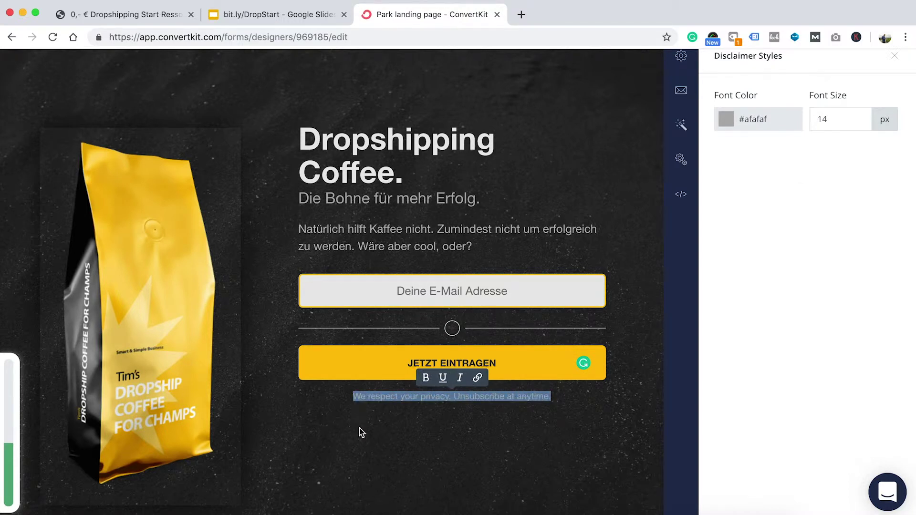
{"action": "type", "text": "Wir"}
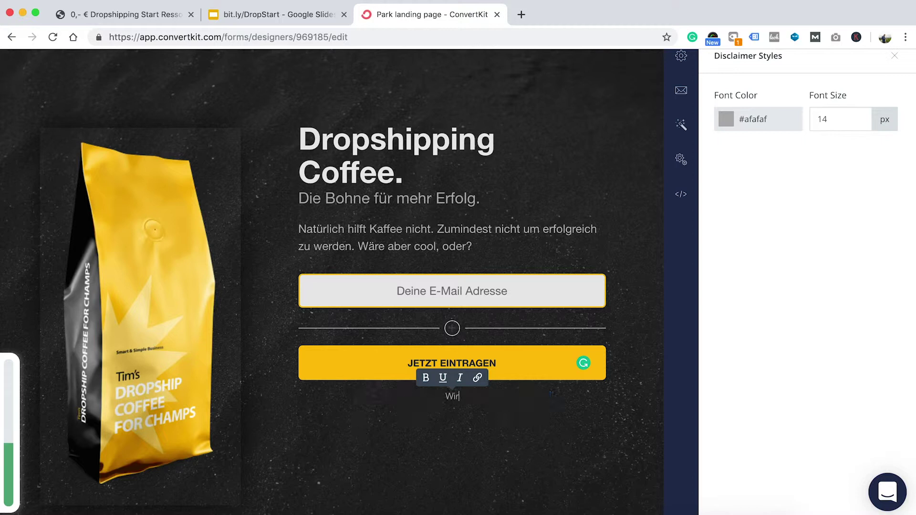
{"action": "type", "text": " werden dir niem"}
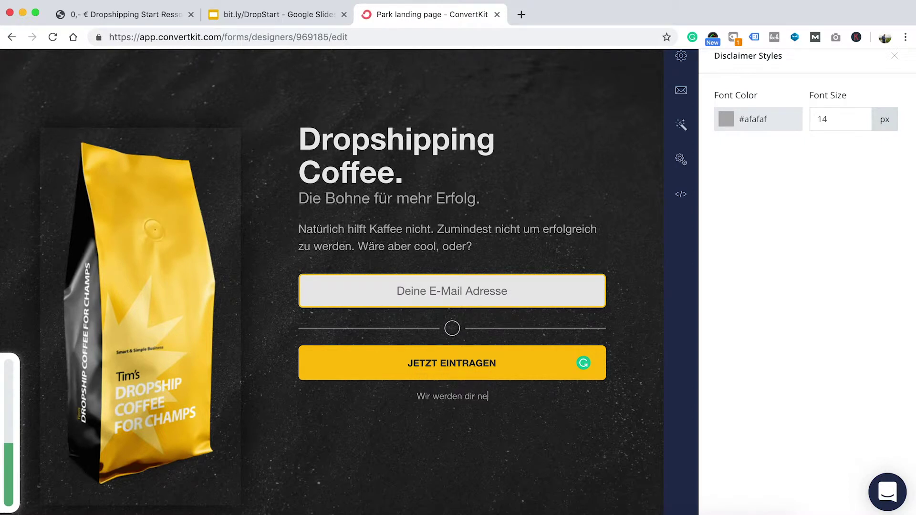
{"action": "type", "text": "als Spa"}
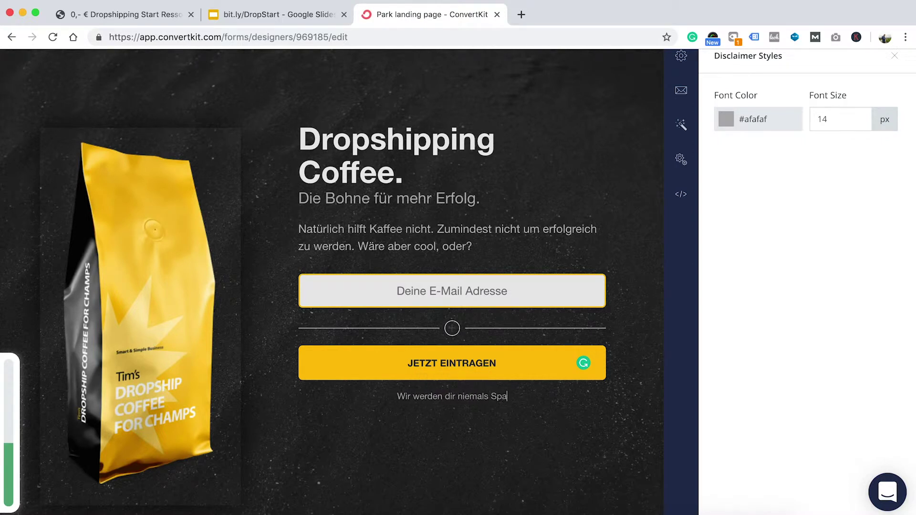
{"action": "type", "text": "m zusenden."}
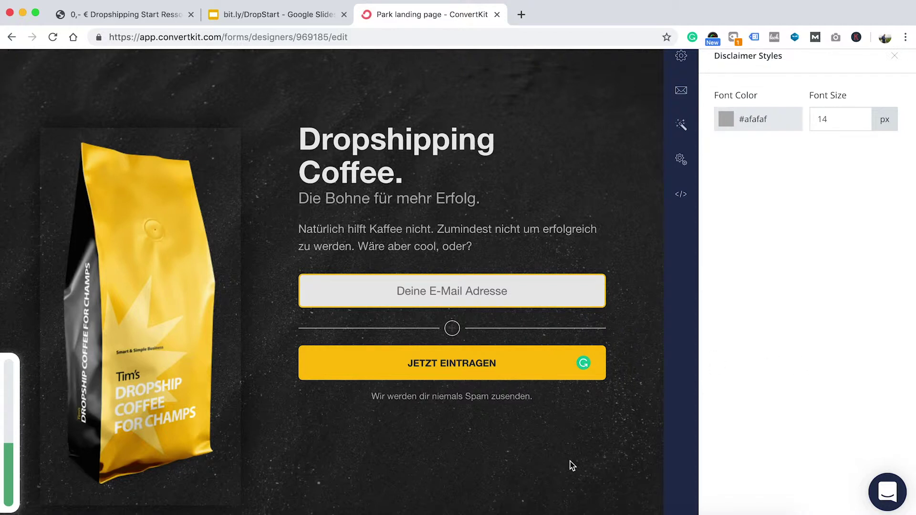
Step: Turn off the Powered By ConvertKit link in the landing page's footer
{"action": "scroll", "coordinate": [573, 465], "scroll_direction": "down", "scroll_amount": 2}
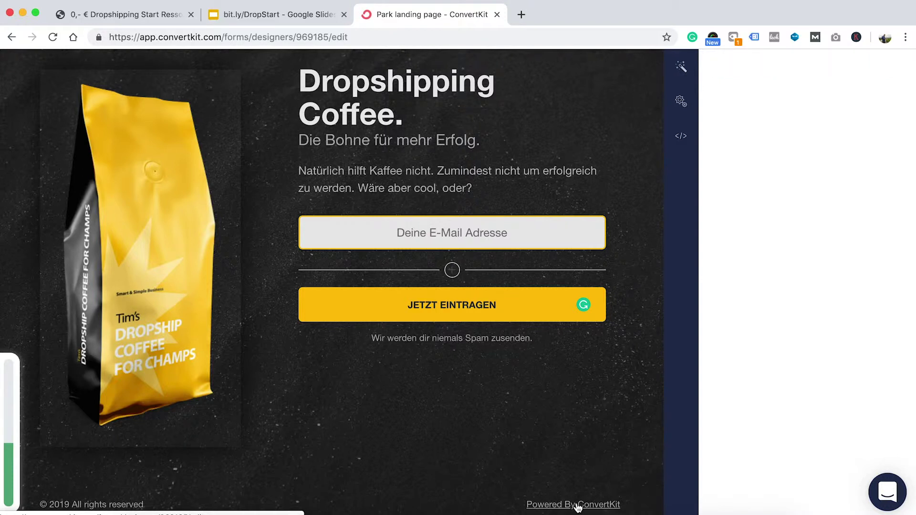
{"action": "scroll", "coordinate": [851, 277], "scroll_direction": "up", "scroll_amount": 5}
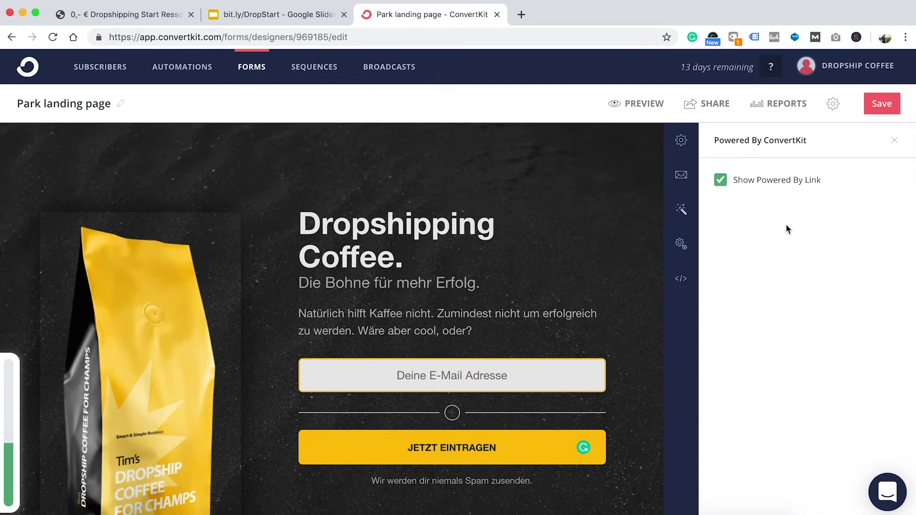
{"action": "left_click", "coordinate": [721, 183]}
{"action": "scroll", "coordinate": [650, 308], "scroll_direction": "down", "scroll_amount": 5}
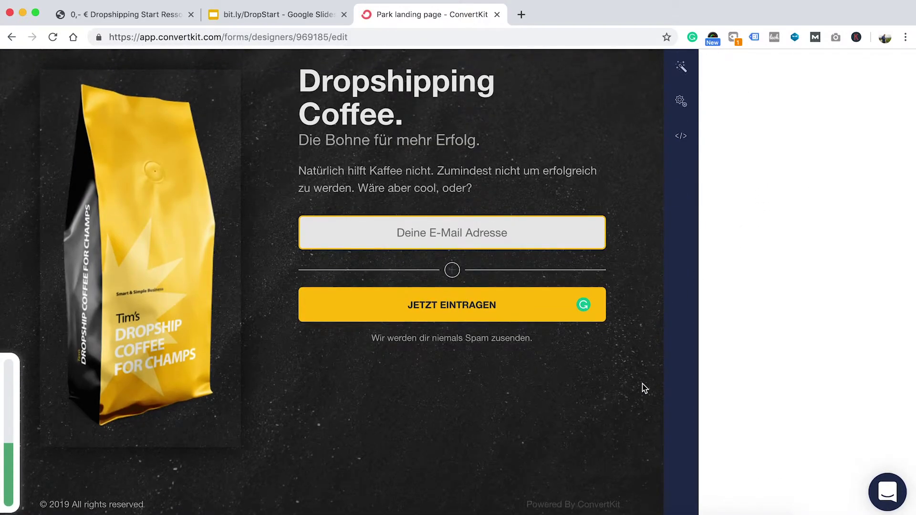
Step: Replace the form's success message with "Das war ein Erfolg! Vielen Dank für's Eintragen, bitte bestätige dies nun in der erhaltenen E-Mail."
{"action": "scroll", "coordinate": [644, 387], "scroll_direction": "up", "scroll_amount": 5}
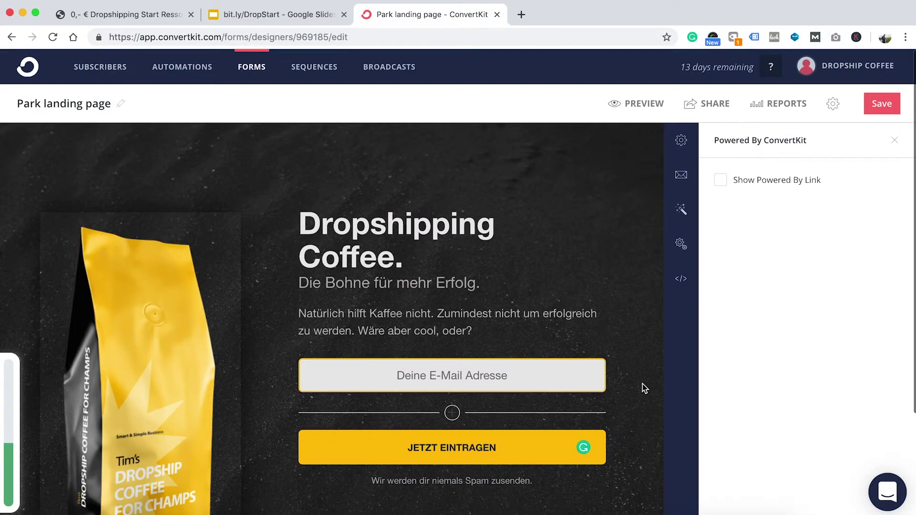
{"action": "left_click", "coordinate": [684, 145]}
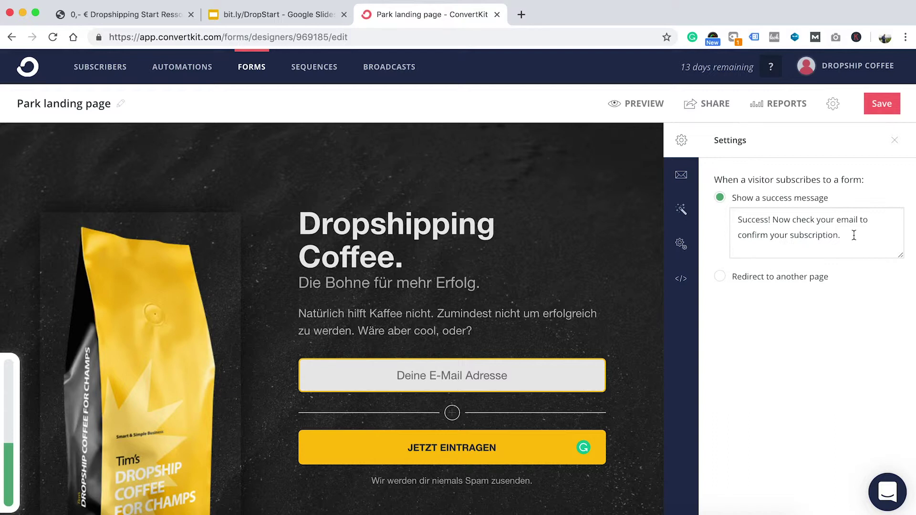
{"action": "left_click_drag", "start_coordinate": [854, 235], "coordinate": [734, 218]}
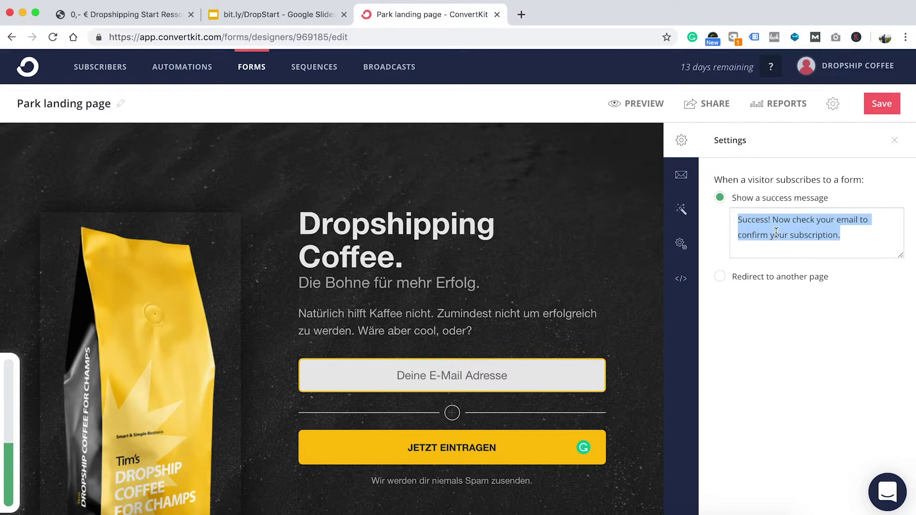
{"action": "type", "text": "E"}
{"action": "key", "text": "BackSpace"}
{"action": "type", "text": "Da"}
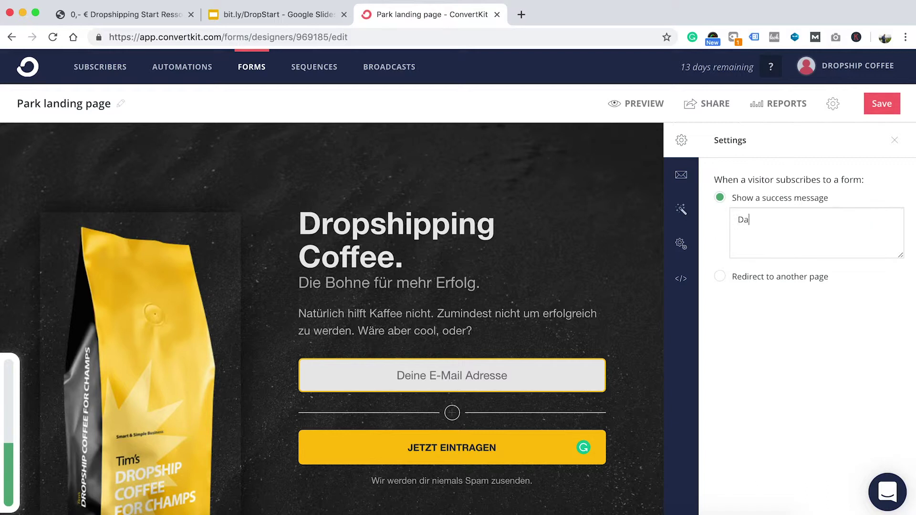
{"action": "type", "text": "s war ein Erfolg! Vielen Dank für's Eint"}
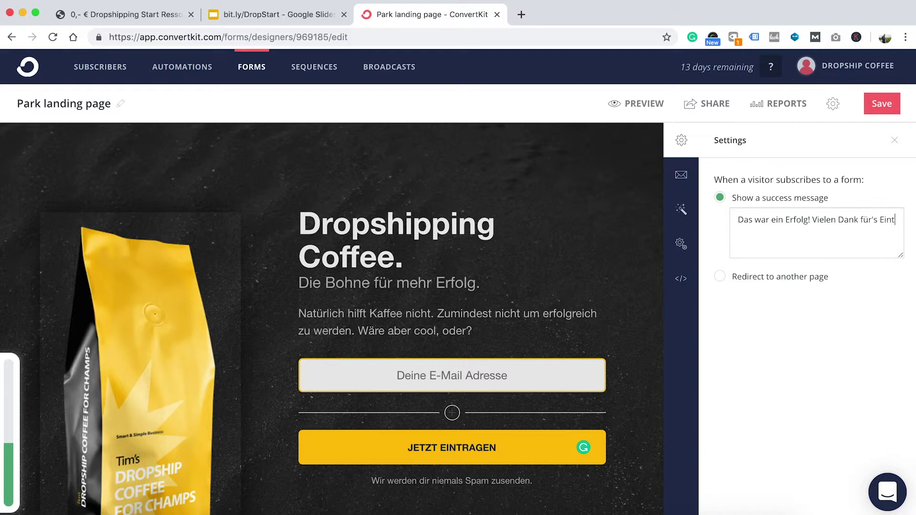
{"action": "type", "text": "ragen, bitte bestätige nu"}
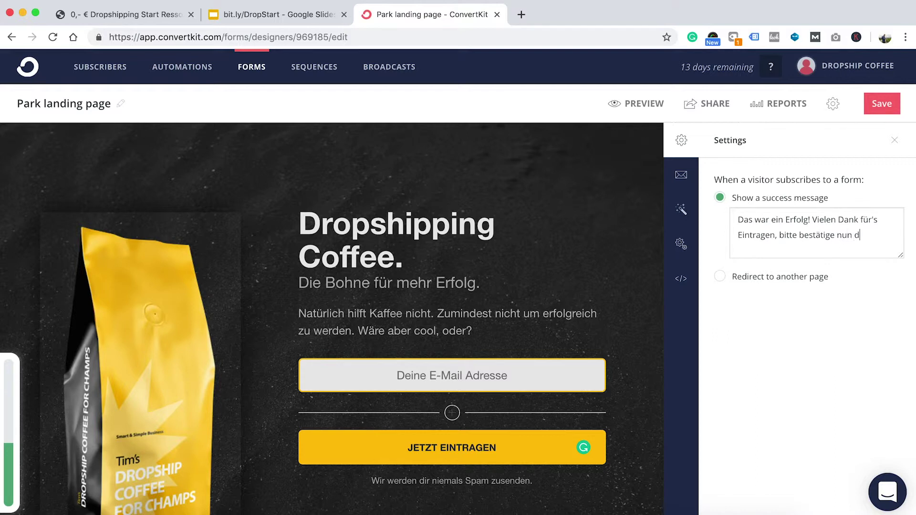
{"action": "type", "text": "n d"}
{"action": "key", "text": "BackSpace"}
{"action": "key", "text": "BackSpace"}
{"action": "key", "text": "BackSpace"}
{"action": "type", "text": "dies"}
{"action": "type", "text": " nun in der"}
{"action": "type", "text": " E"}
{"action": "type", "text": " erhaltene"}
{"action": "type", "text": "n E-Mail."}
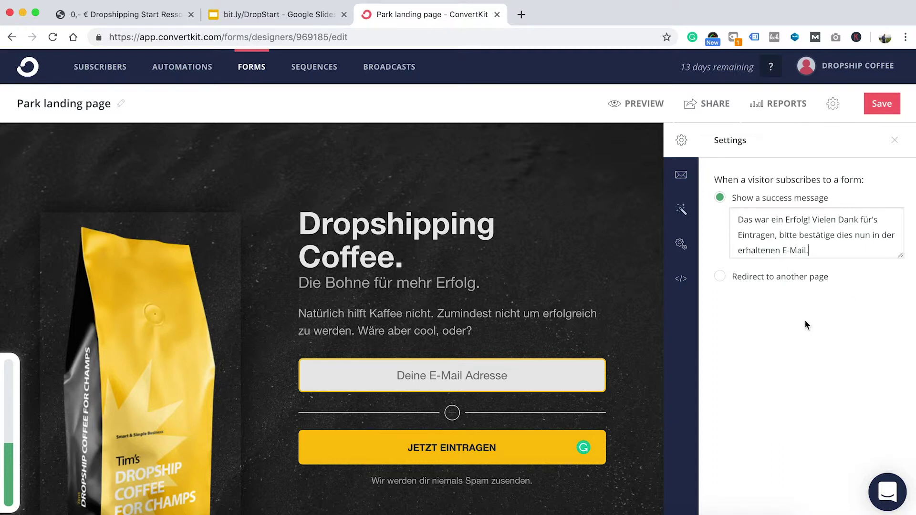
Step: Switch the after-subscribing action to redirecting to another page and back to showing the success message
{"action": "left_click", "coordinate": [759, 281]}
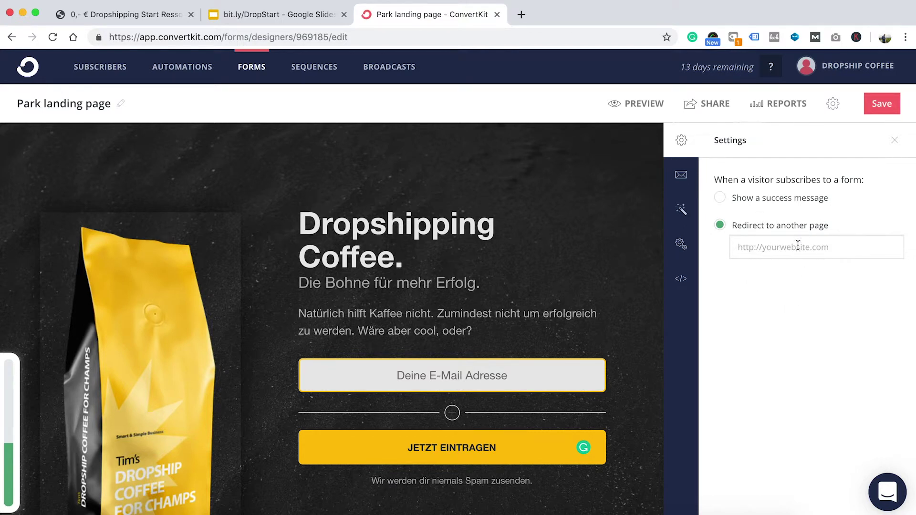
{"action": "left_click", "coordinate": [759, 200]}
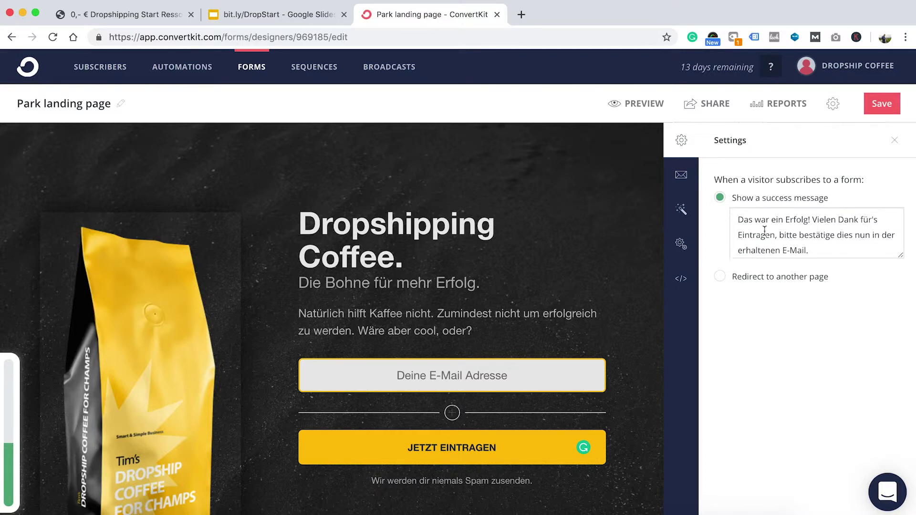
Step: Open the incentive email's contents for editing and view the available sender addresses
{"action": "left_click", "coordinate": [682, 177]}
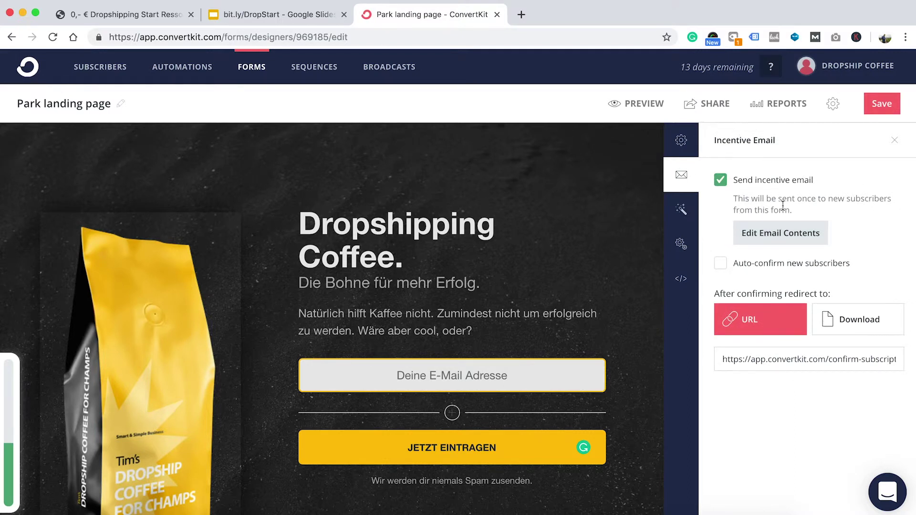
{"action": "scroll", "coordinate": [573, 310], "scroll_direction": "down", "scroll_amount": 1}
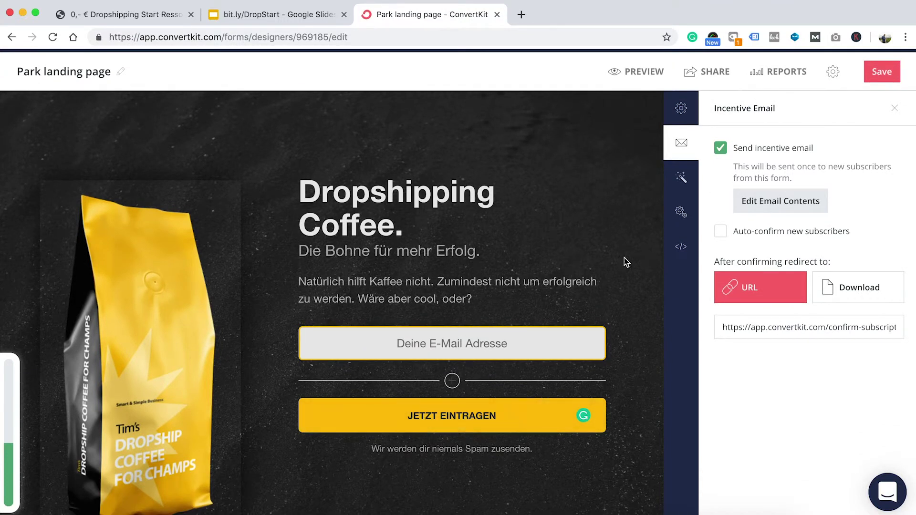
{"action": "left_click", "coordinate": [784, 209]}
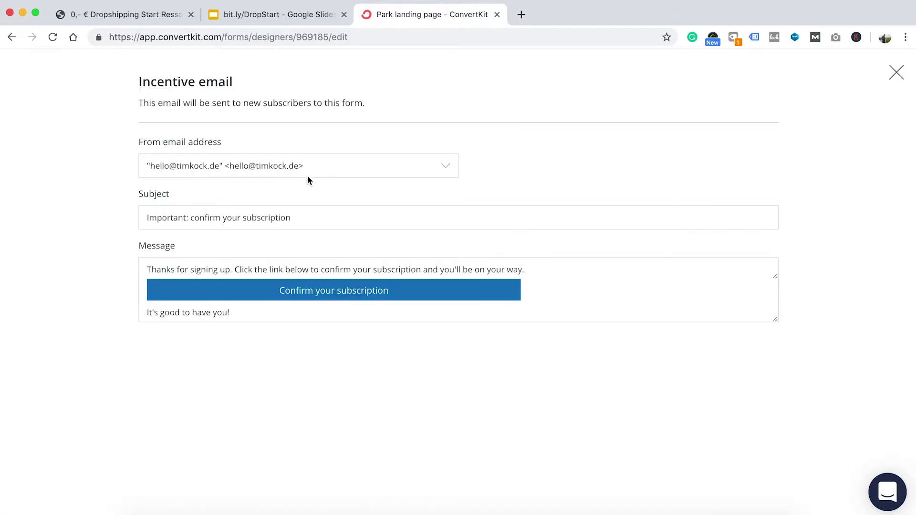
{"action": "left_click", "coordinate": [385, 165]}
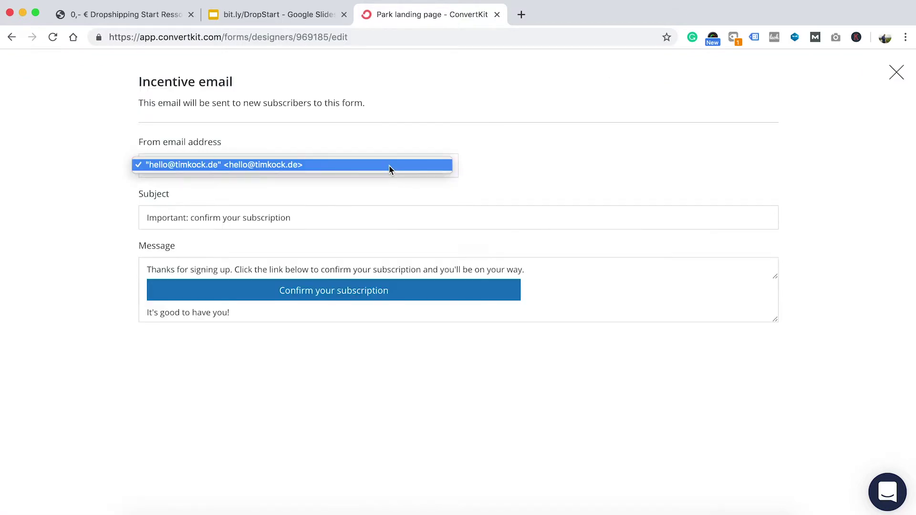
{"action": "left_click", "coordinate": [276, 191]}
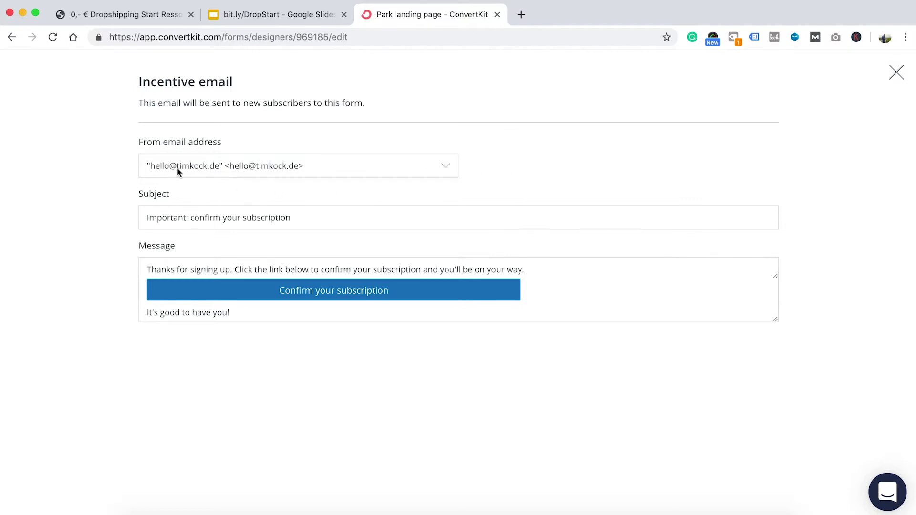
Step: Set the incentive email's subject to "WICHTIG: Bitte bestätige deine Eintragung"
{"action": "left_click", "coordinate": [295, 217]}
{"action": "left_click_drag", "start_coordinate": [295, 218], "coordinate": [128, 188]}
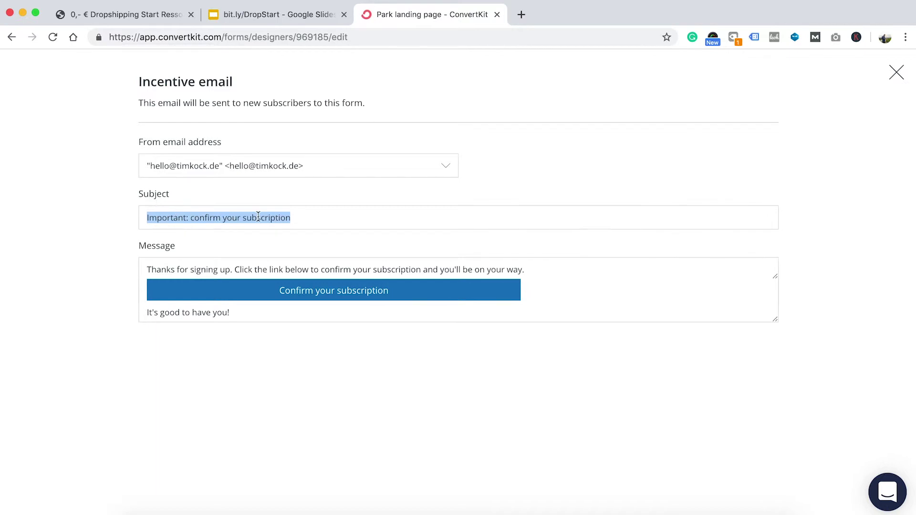
{"action": "type", "text": "WICHTIG"}
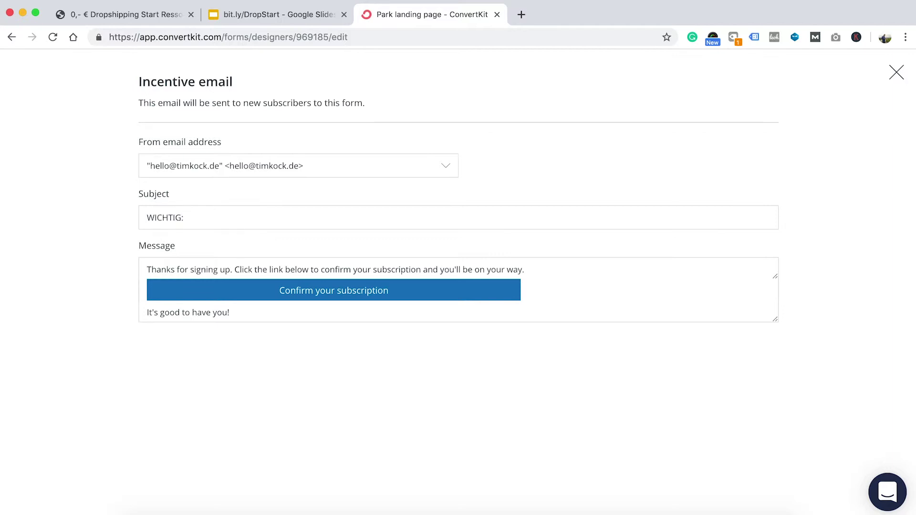
{"action": "type", "text": ": Bitte bestätige deine Ei"}
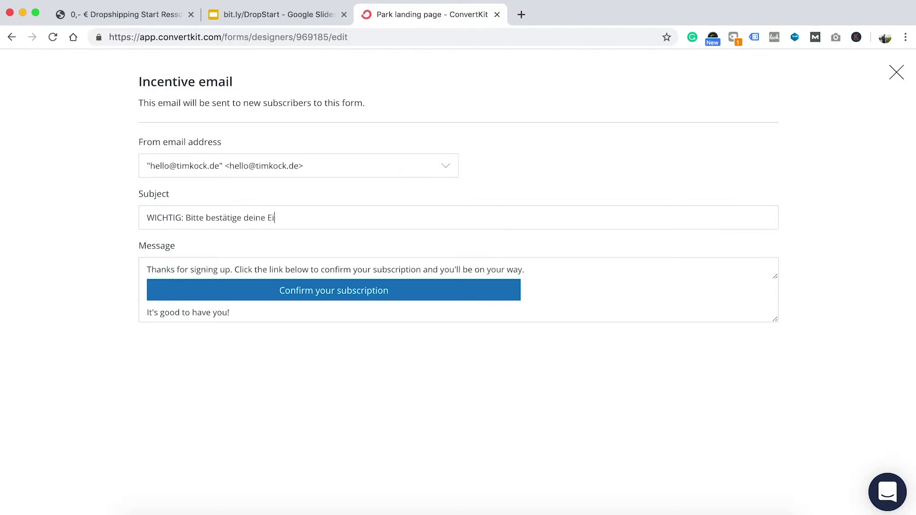
{"action": "type", "text": "ntragung"}
Step: Replace the opening line of the incentive email's message with "Danke fürs Eintragen, bitte bestätige dies nun."
{"action": "left_click_drag", "start_coordinate": [540, 270], "coordinate": [137, 261]}
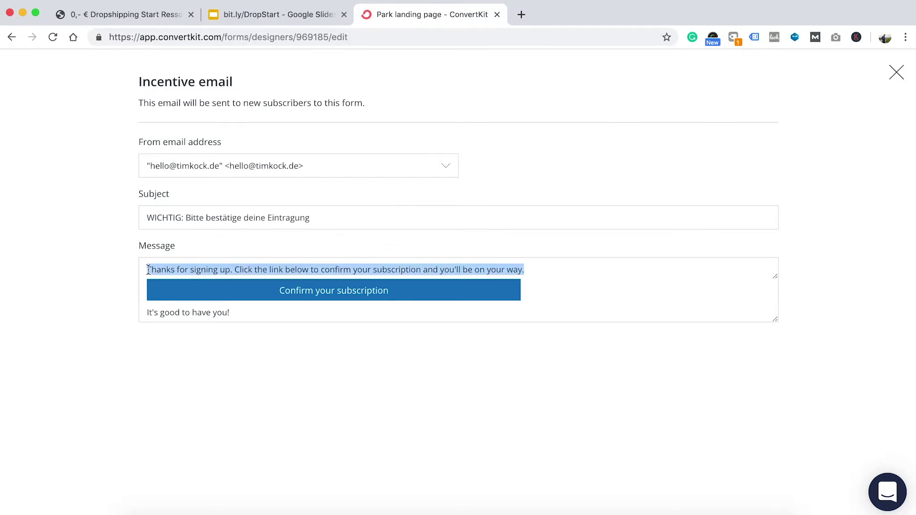
{"action": "type", "text": "Dan"}
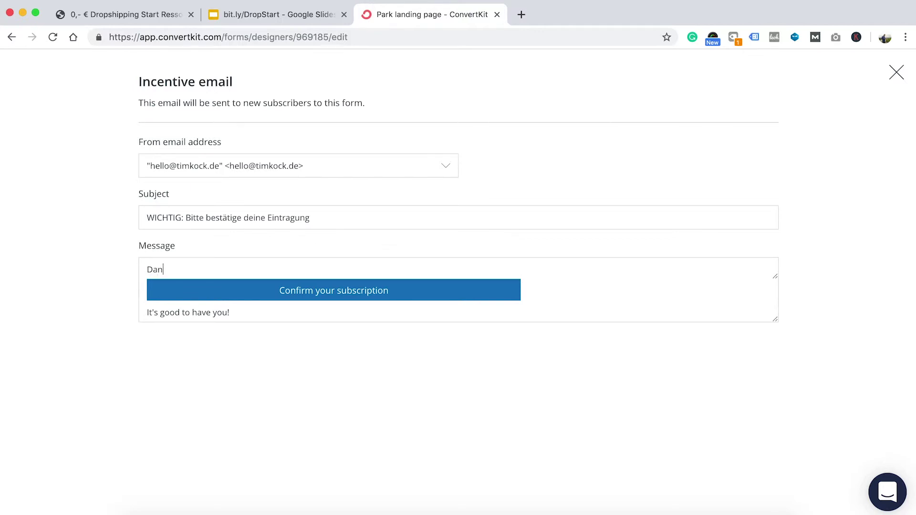
{"action": "type", "text": "ke fürs Eintragen, bitte bestätige dies nun."}
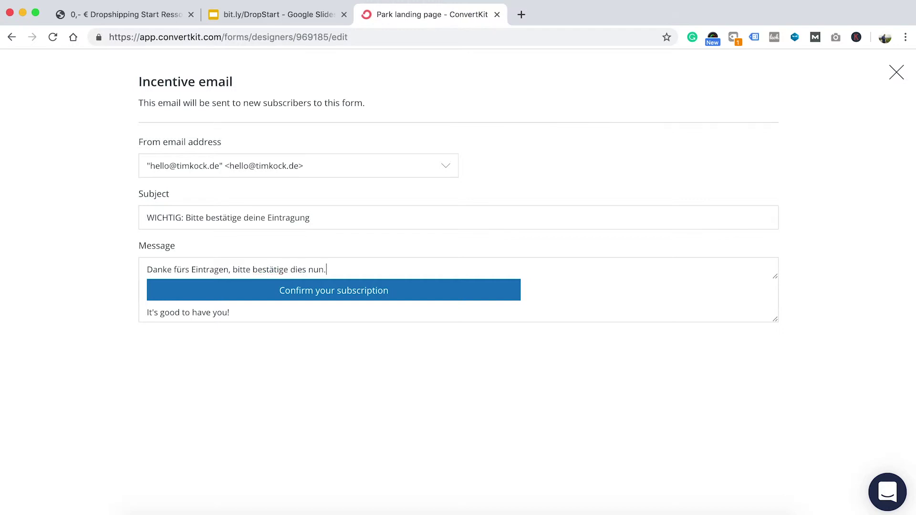
Step: Relabel the incentive email's confirmation button "Jetzt Bestätigen", replace the closing line with "Danke" and close the email editor
{"action": "left_click_drag", "start_coordinate": [410, 292], "coordinate": [233, 288]}
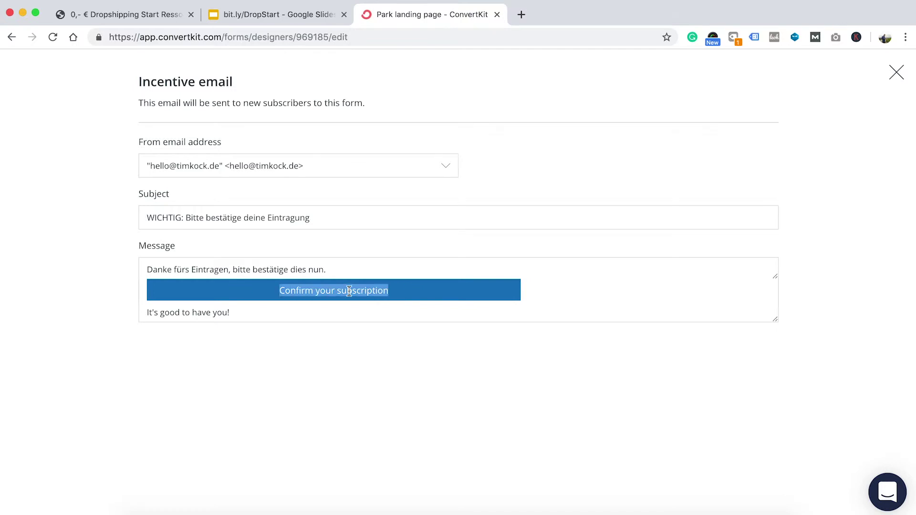
{"action": "type", "text": "Jetzt Best"}
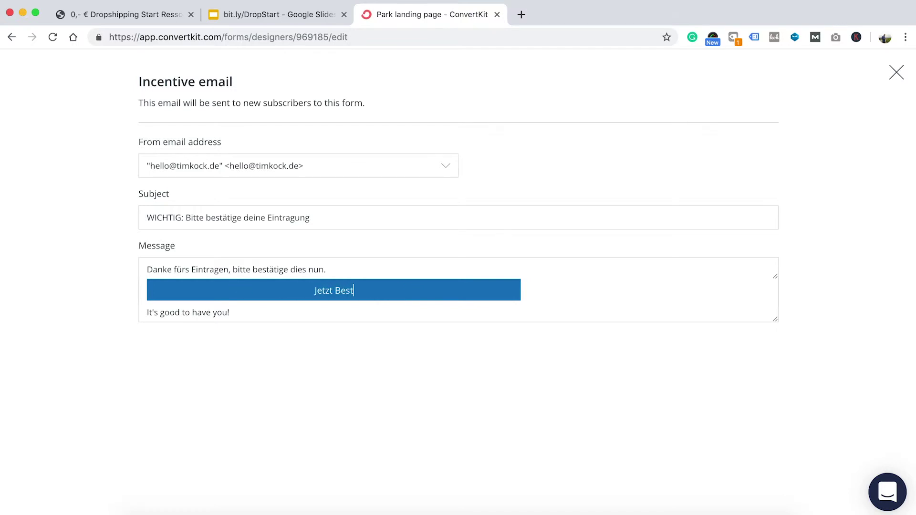
{"action": "type", "text": "ätigen"}
{"action": "left_click_drag", "start_coordinate": [242, 312], "coordinate": [83, 312]}
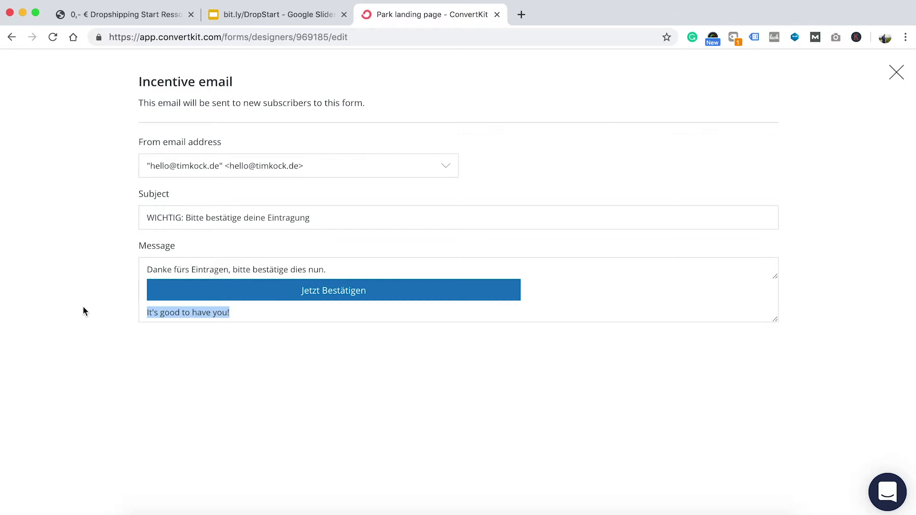
{"action": "type", "text": "Danke"}
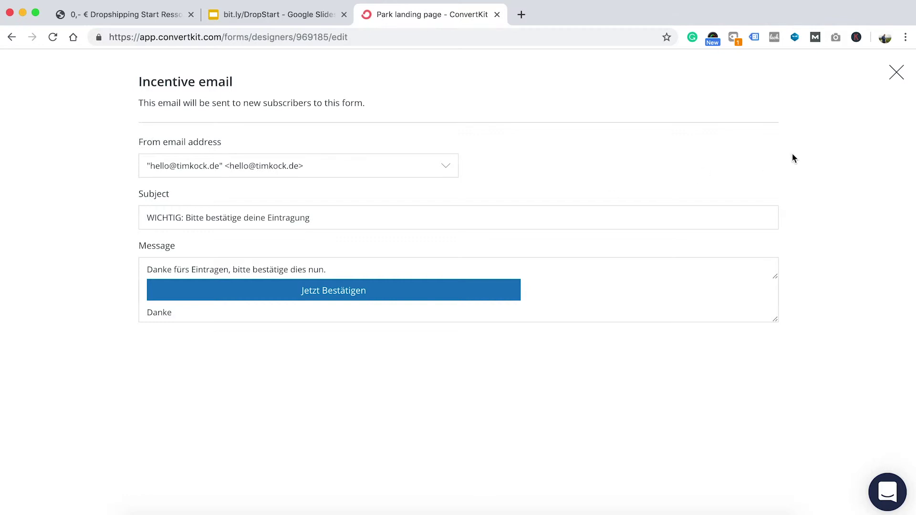
{"action": "left_click", "coordinate": [897, 73]}
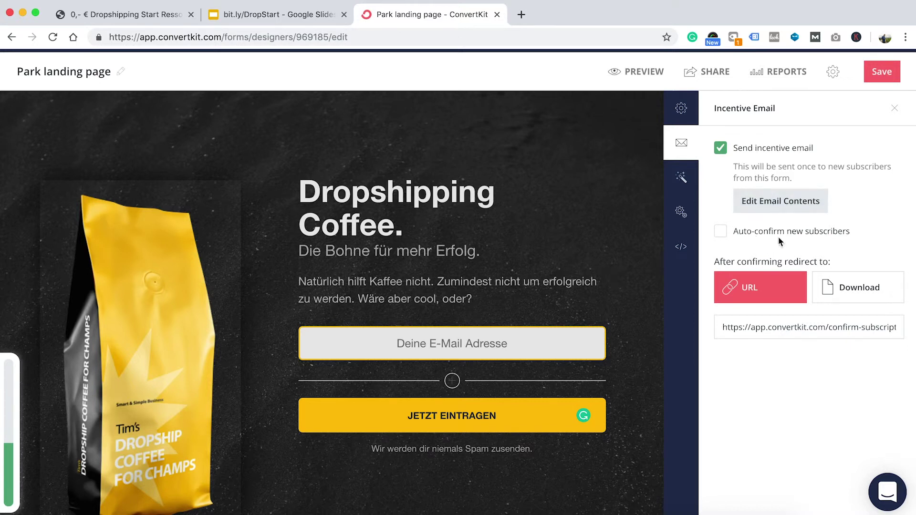
Step: Switch auto-confirming of new subscribers on and back off
{"action": "left_click", "coordinate": [750, 236]}
{"action": "left_click", "coordinate": [753, 229]}
Step: Remove the background image bg.jpg from the landing page's styles
{"action": "left_click", "coordinate": [682, 184]}
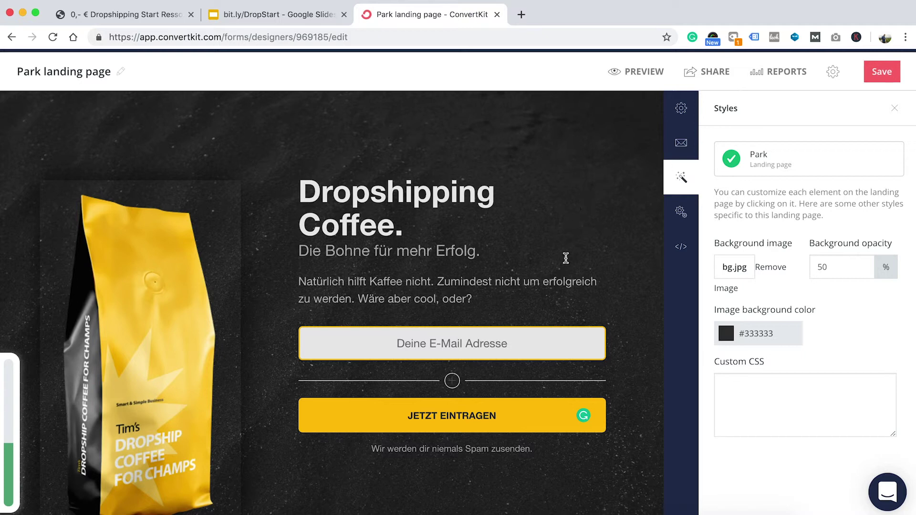
{"action": "scroll", "coordinate": [581, 222], "scroll_direction": "down", "scroll_amount": 5}
{"action": "scroll", "coordinate": [582, 221], "scroll_direction": "up", "scroll_amount": 5}
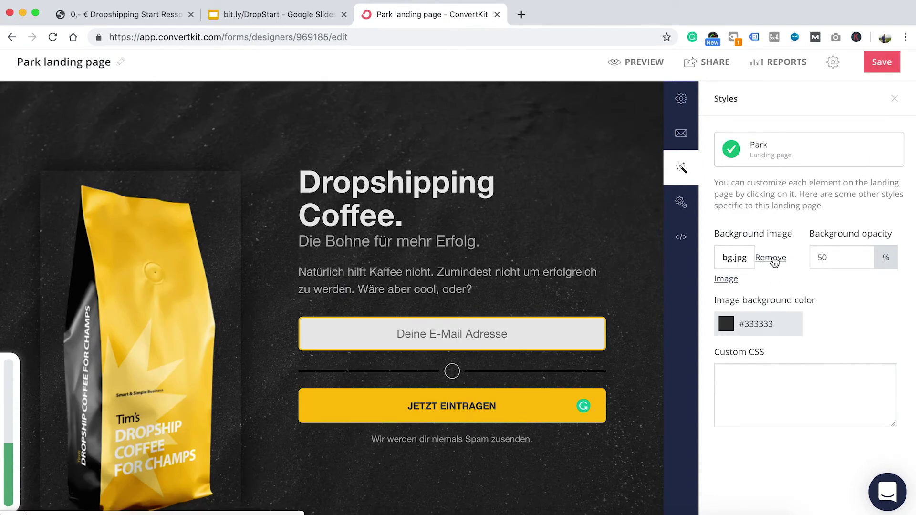
{"action": "left_click", "coordinate": [773, 262]}
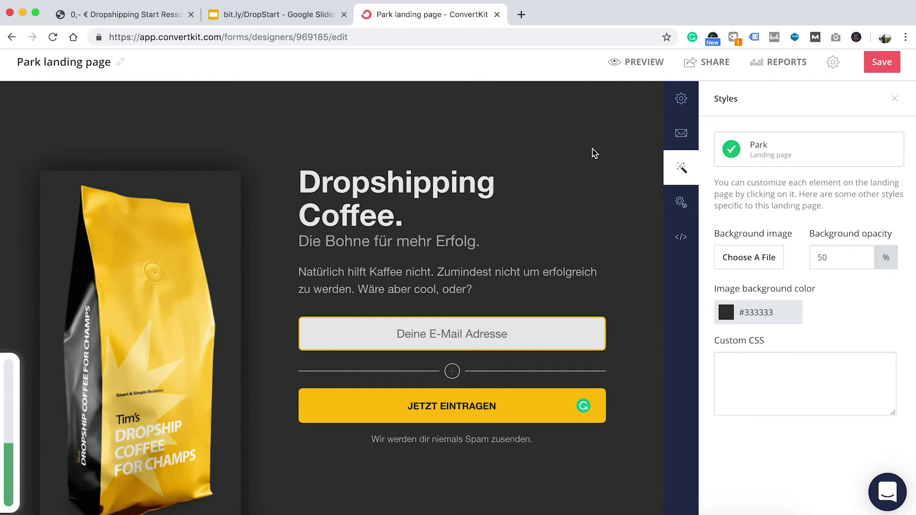
Step: Darken the landing page's image background color to #2b2b2b
{"action": "left_click", "coordinate": [730, 313]}
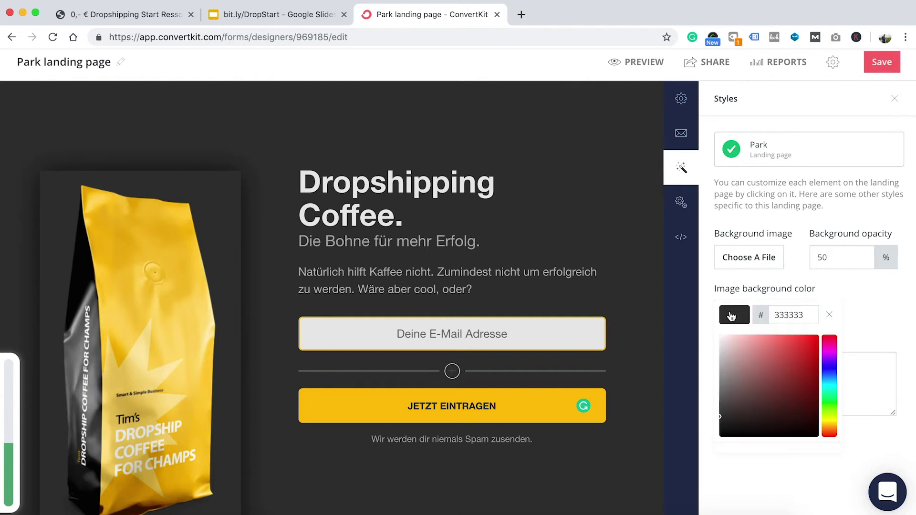
{"action": "mouse_move", "coordinate": [779, 378]}
{"action": "left_mouse_down"}
{"action": "mouse_move", "coordinate": [784, 351]}
{"action": "mouse_move", "coordinate": [813, 345]}
{"action": "mouse_move", "coordinate": [799, 352]}
{"action": "mouse_move", "coordinate": [803, 370]}
{"action": "mouse_move", "coordinate": [776, 376]}
{"action": "mouse_move", "coordinate": [717, 345]}
{"action": "mouse_move", "coordinate": [703, 322]}
{"action": "mouse_move", "coordinate": [708, 421]}
{"action": "left_mouse_up"}
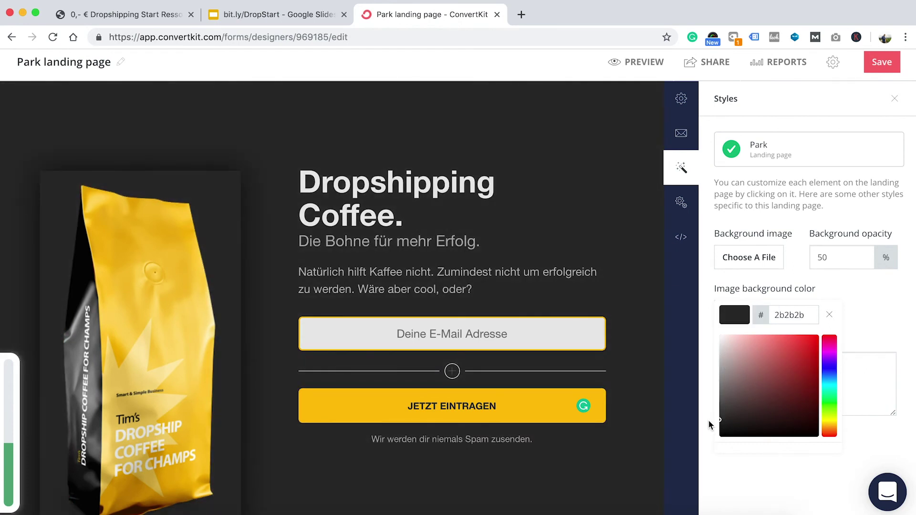
{"action": "left_click", "coordinate": [750, 470]}
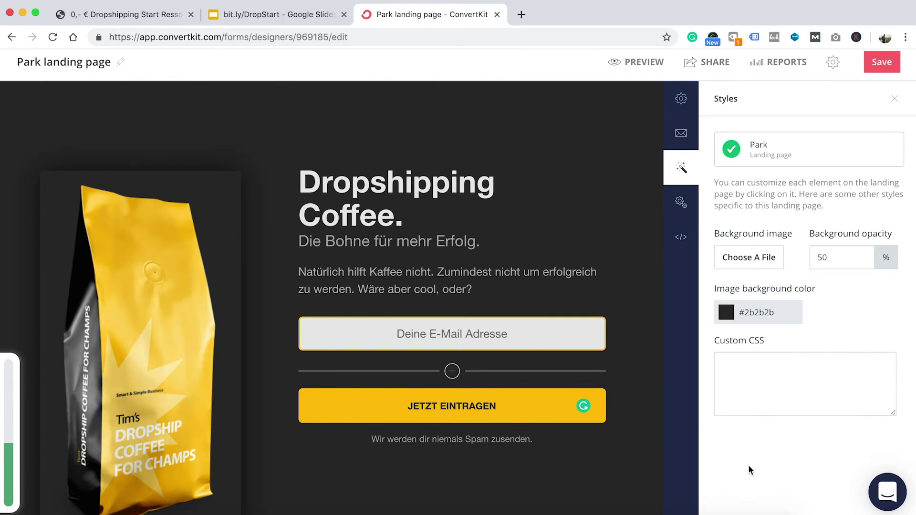
Step: Look through the landing page's advanced settings and its SEO and analytics options
{"action": "left_click", "coordinate": [681, 203]}
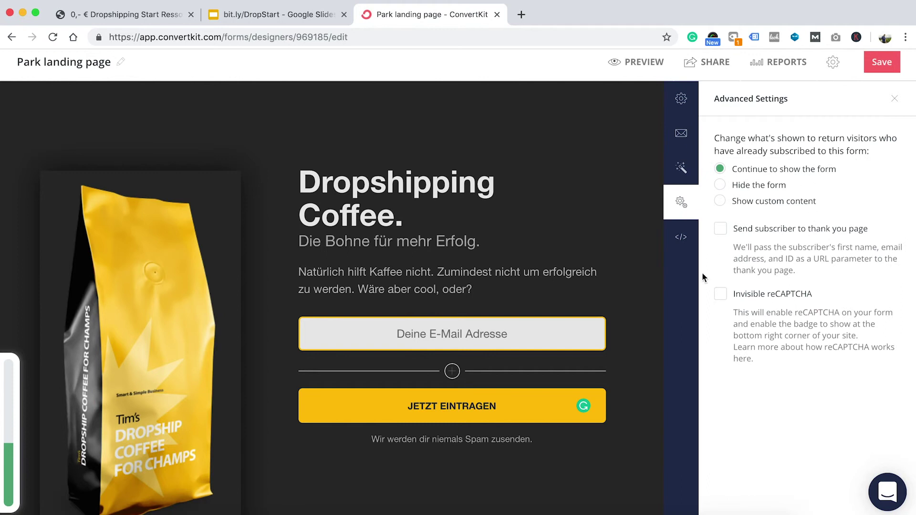
{"action": "left_click", "coordinate": [681, 238]}
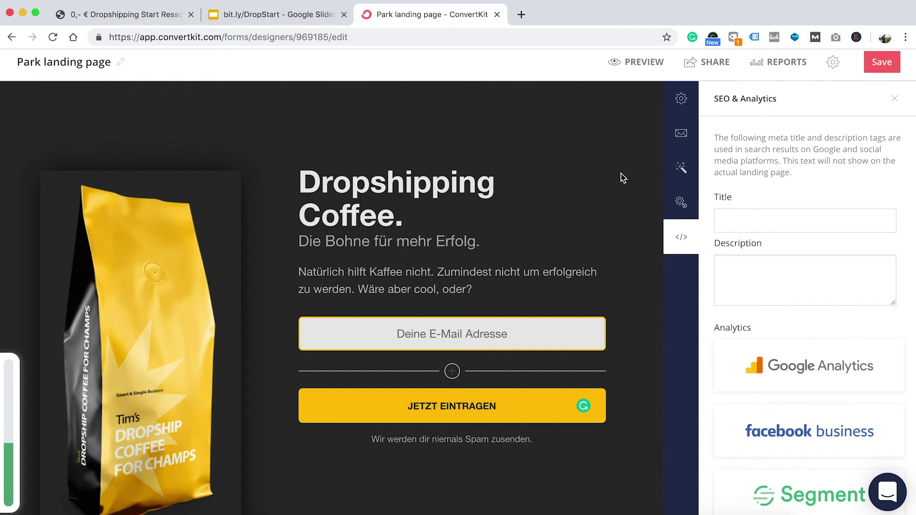
{"action": "scroll", "coordinate": [623, 178], "scroll_direction": "down", "scroll_amount": 3}
{"action": "scroll", "coordinate": [622, 178], "scroll_direction": "up", "scroll_amount": 3}
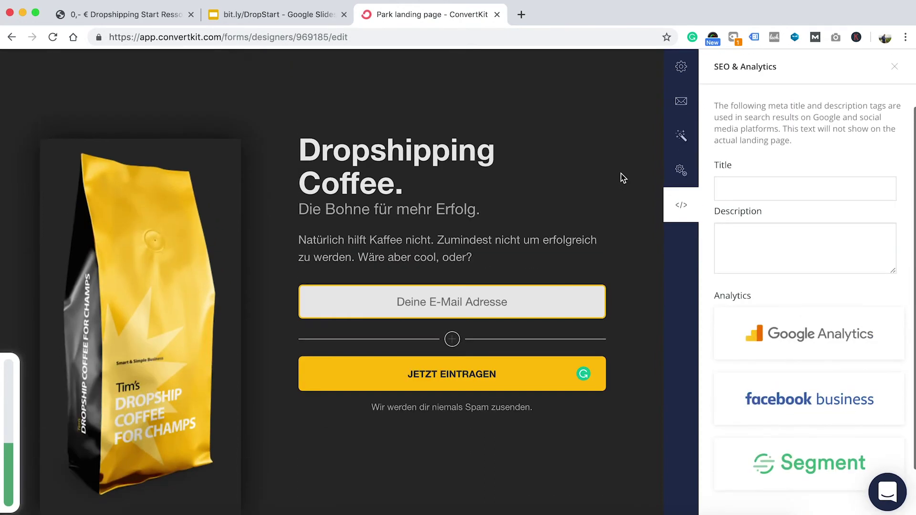
Step: Preview the whole landing page from headline to footer and return to the editor
{"action": "scroll", "coordinate": [623, 178], "scroll_direction": "up", "scroll_amount": 2}
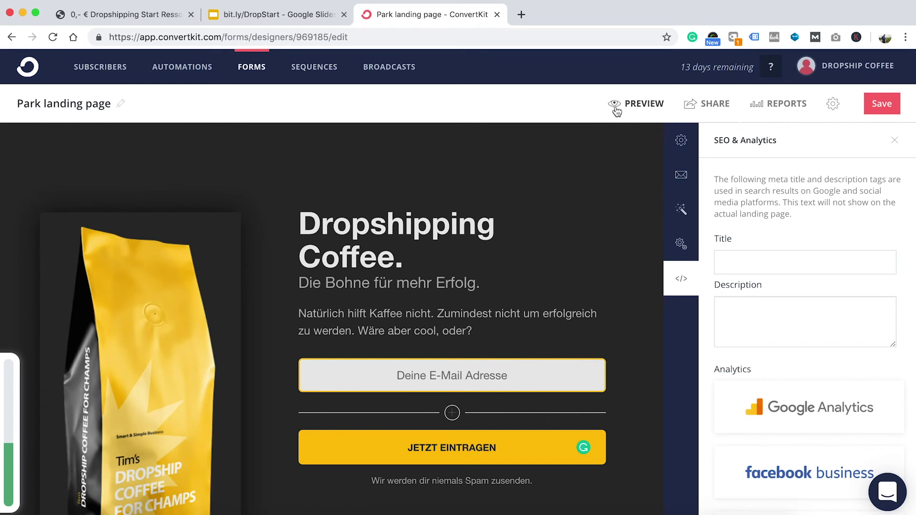
{"action": "left_click", "coordinate": [617, 106]}
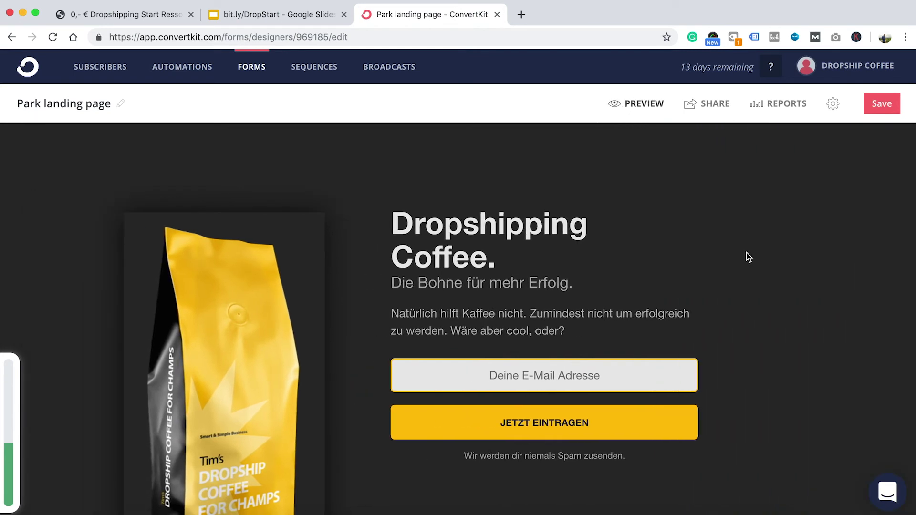
{"action": "scroll", "coordinate": [748, 257], "scroll_direction": "down", "scroll_amount": 3}
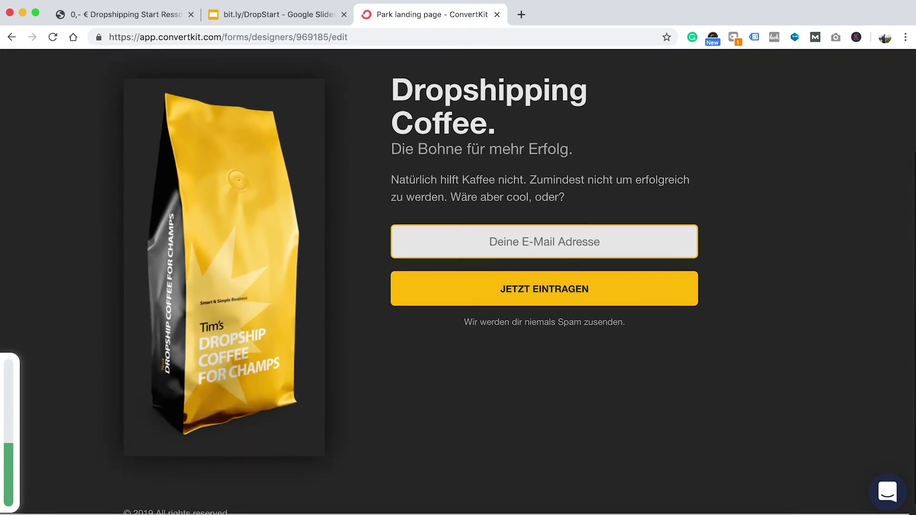
{"action": "scroll", "coordinate": [794, 423], "scroll_direction": "up", "scroll_amount": 1}
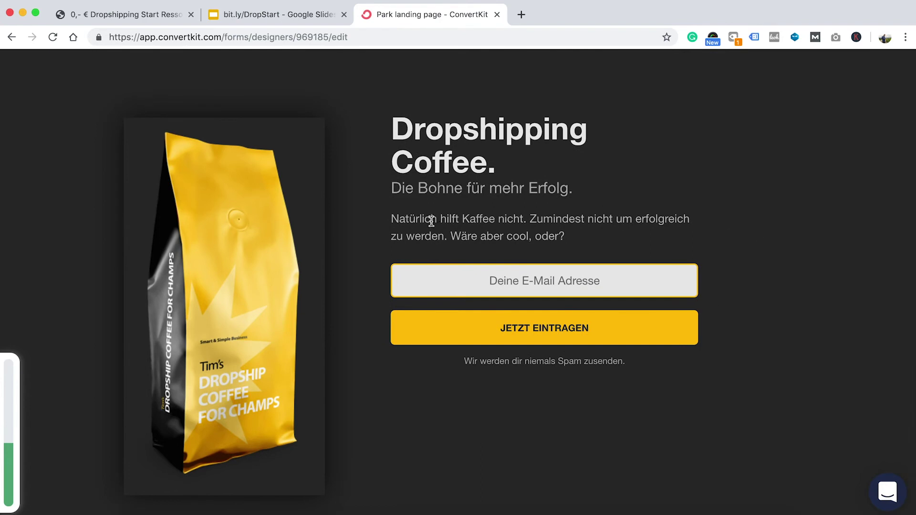
{"action": "scroll", "coordinate": [695, 325], "scroll_direction": "up", "scroll_amount": 3}
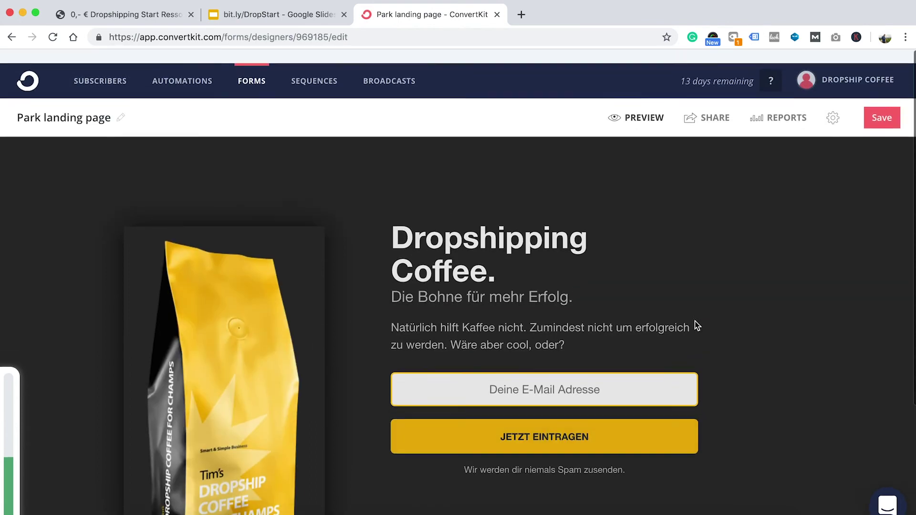
{"action": "left_click", "coordinate": [620, 106]}
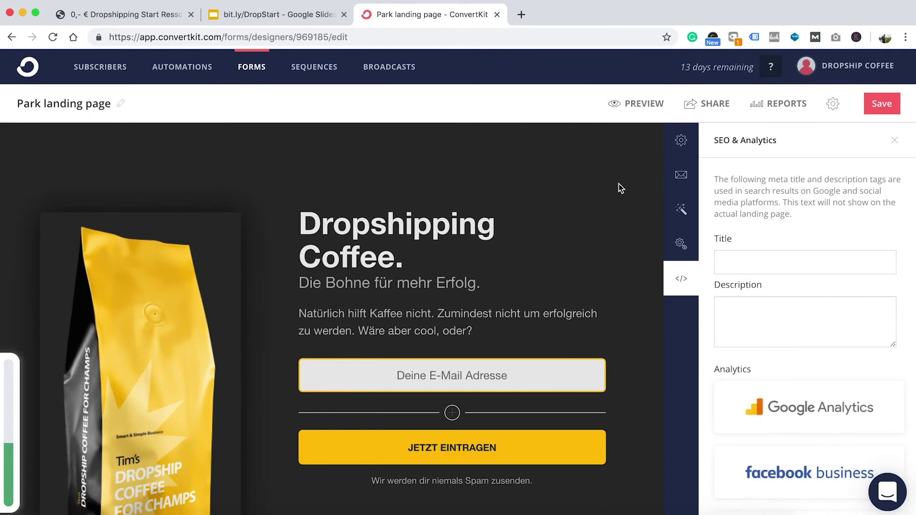
Step: Save the landing page and copy its hosted page link from the sharing options
{"action": "left_click", "coordinate": [886, 105]}
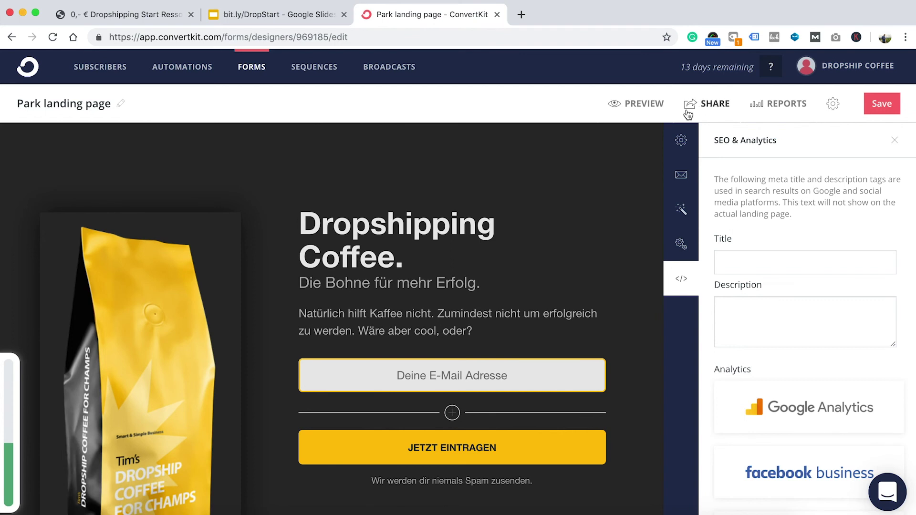
{"action": "left_click", "coordinate": [705, 108]}
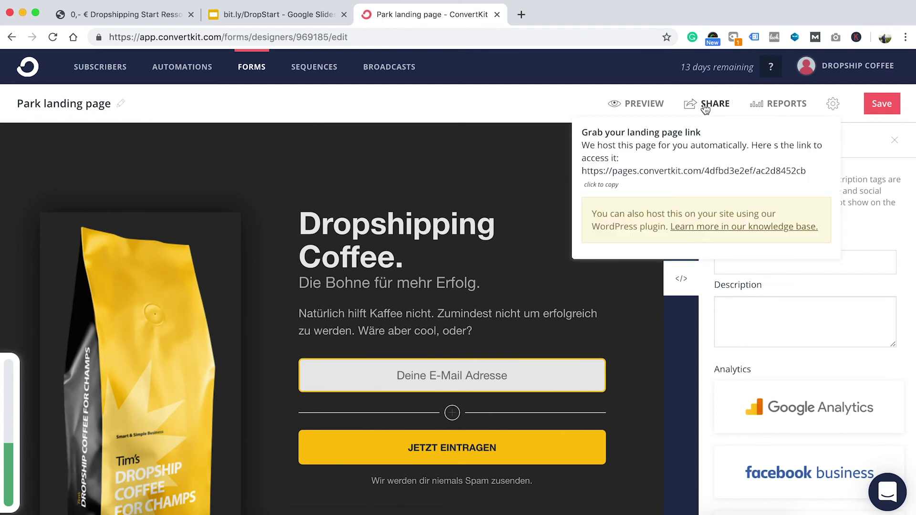
{"action": "left_click_drag", "start_coordinate": [582, 172], "coordinate": [819, 177]}
{"action": "key", "text": "super+c"}
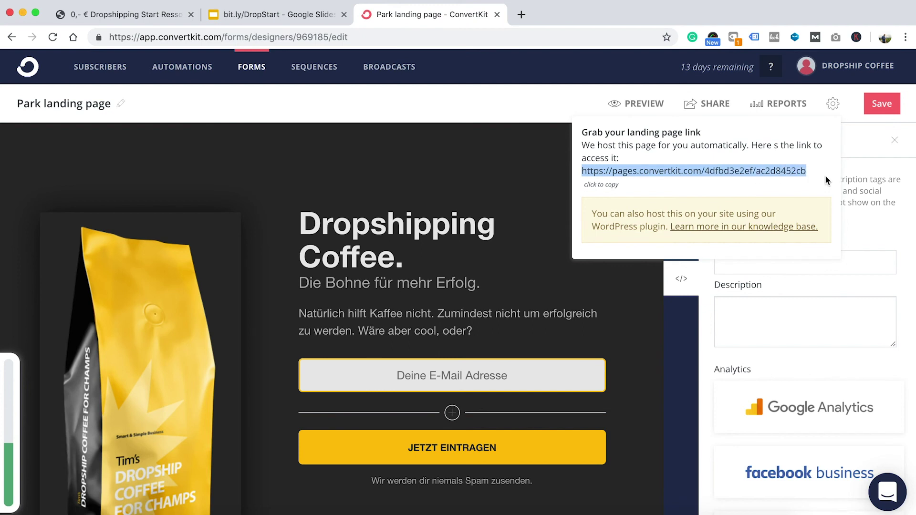
Step: Open the copied landing page link in a new browser tab and examine the live page and its address
{"action": "left_click", "coordinate": [521, 14]}
{"action": "key", "text": "super+v"}
{"action": "key", "text": "Return"}
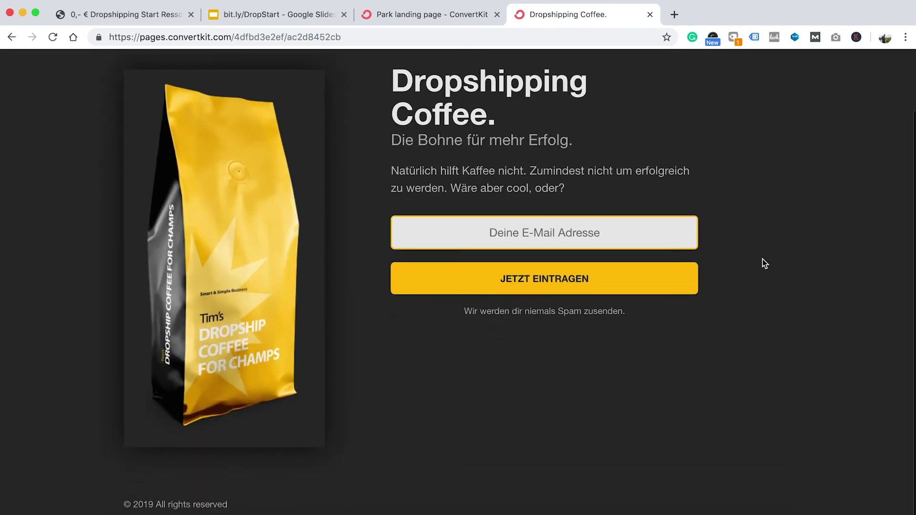
{"action": "scroll", "coordinate": [762, 259], "scroll_direction": "down", "scroll_amount": 2}
{"action": "scroll", "coordinate": [763, 259], "scroll_direction": "up", "scroll_amount": 3}
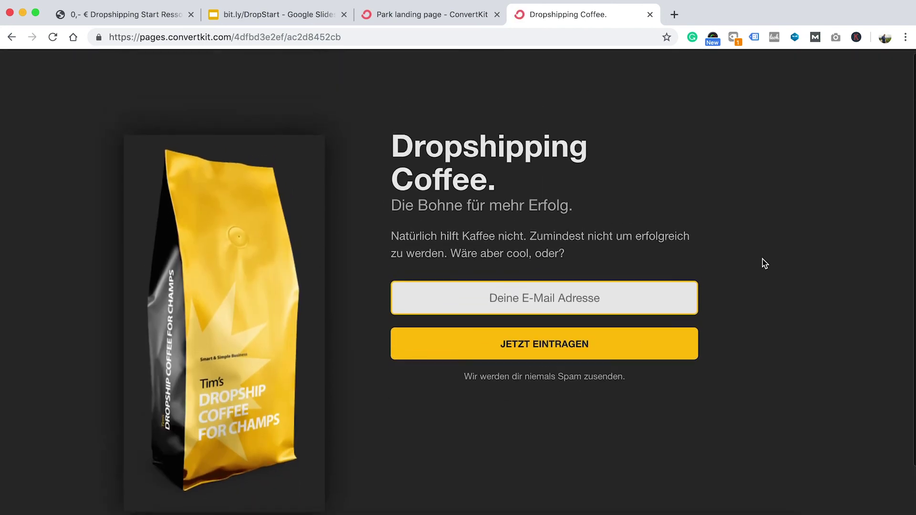
{"action": "left_click", "coordinate": [213, 34]}
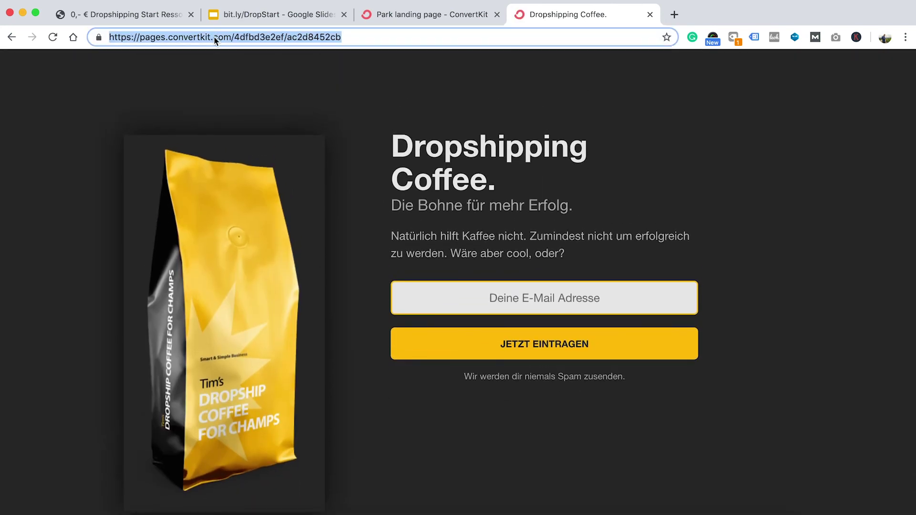
{"action": "left_click", "coordinate": [790, 210]}
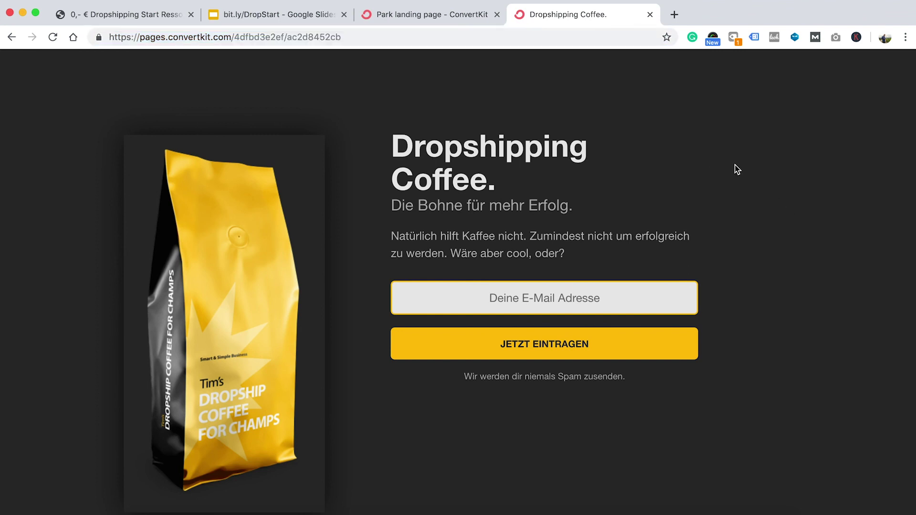